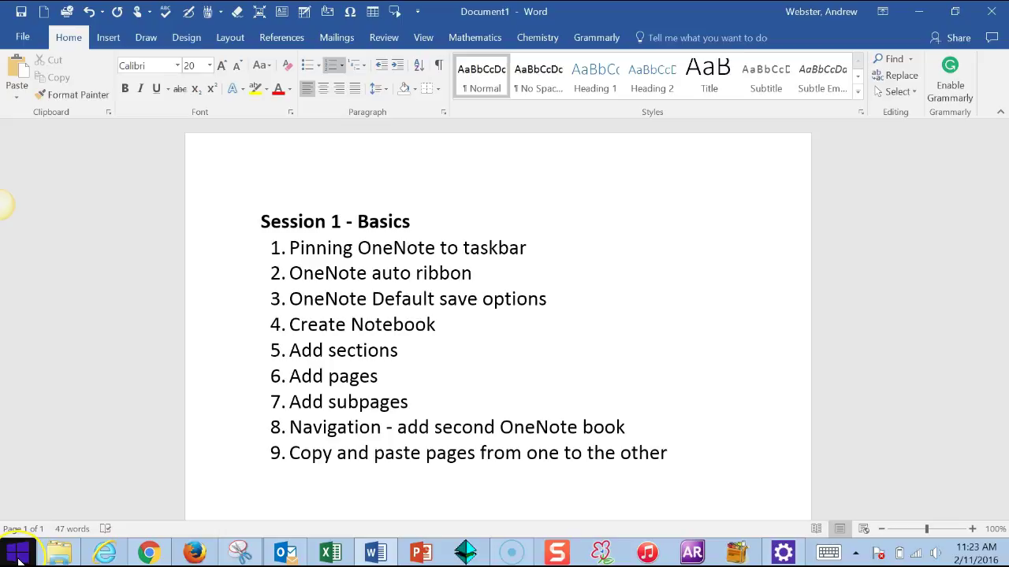
Pin OneNote 2016 to the taskbar from the Start screen and launch it.
left_click(19, 558)
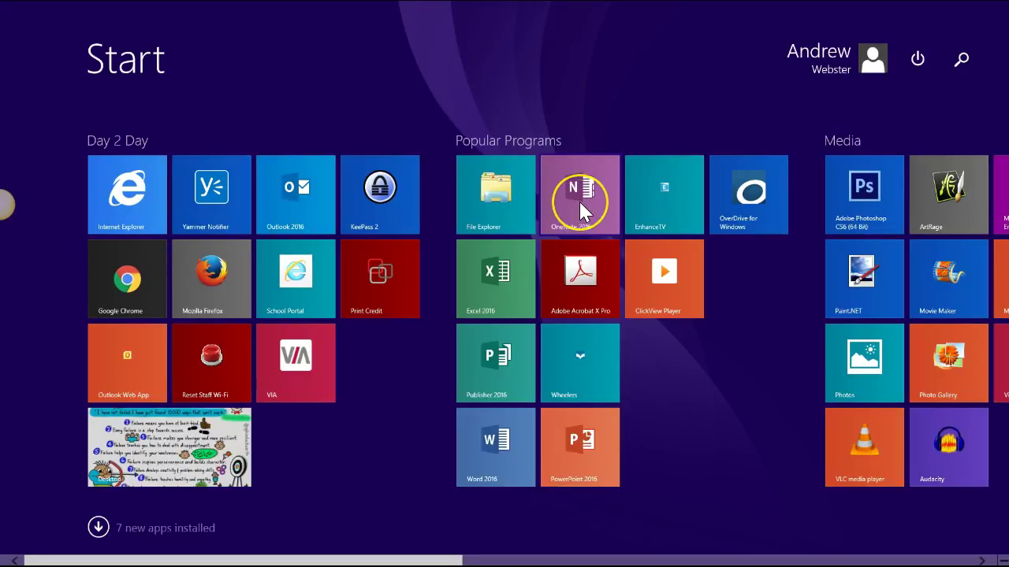
right_click(580, 204)
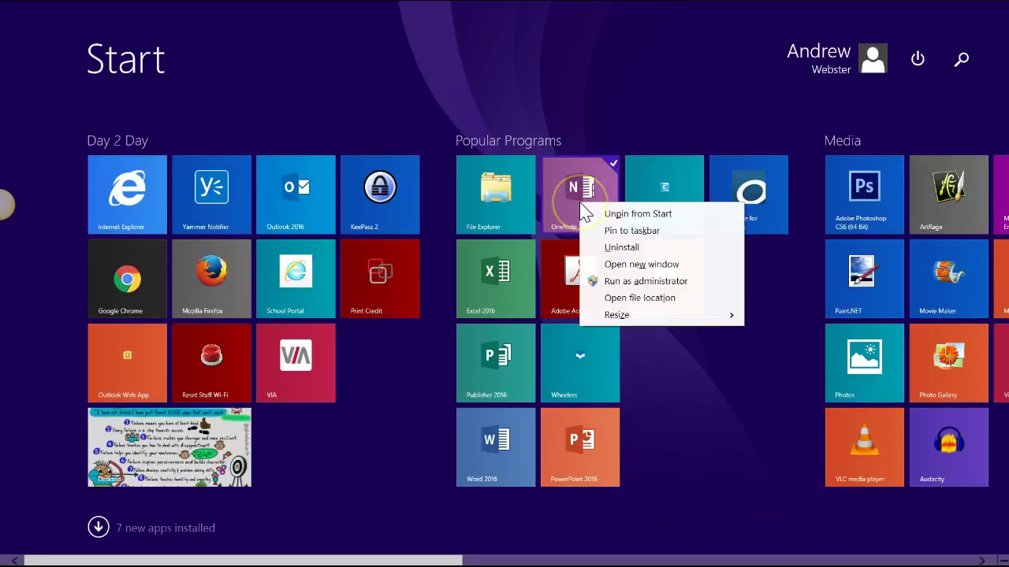
left_click(666, 232)
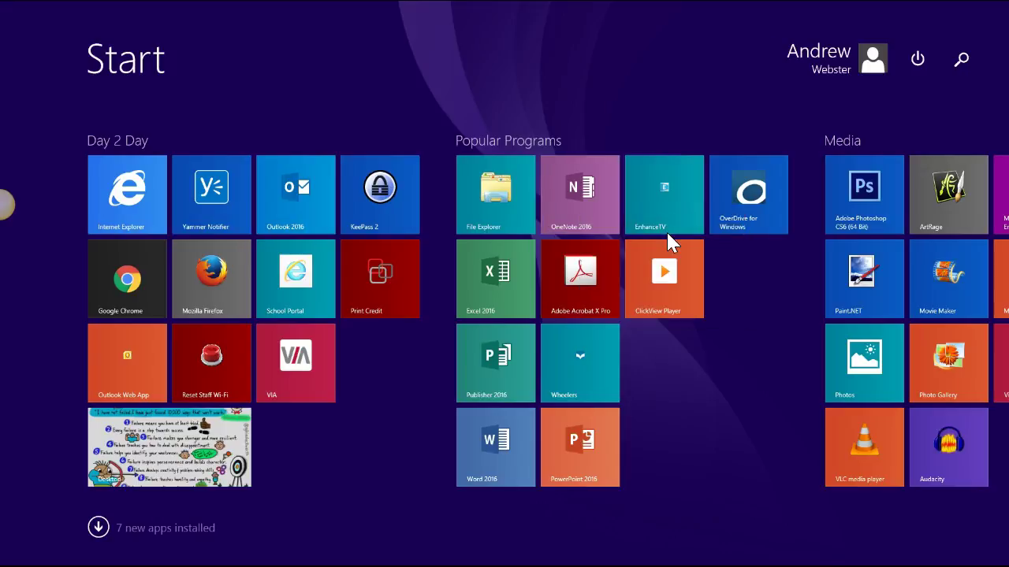
key("super")
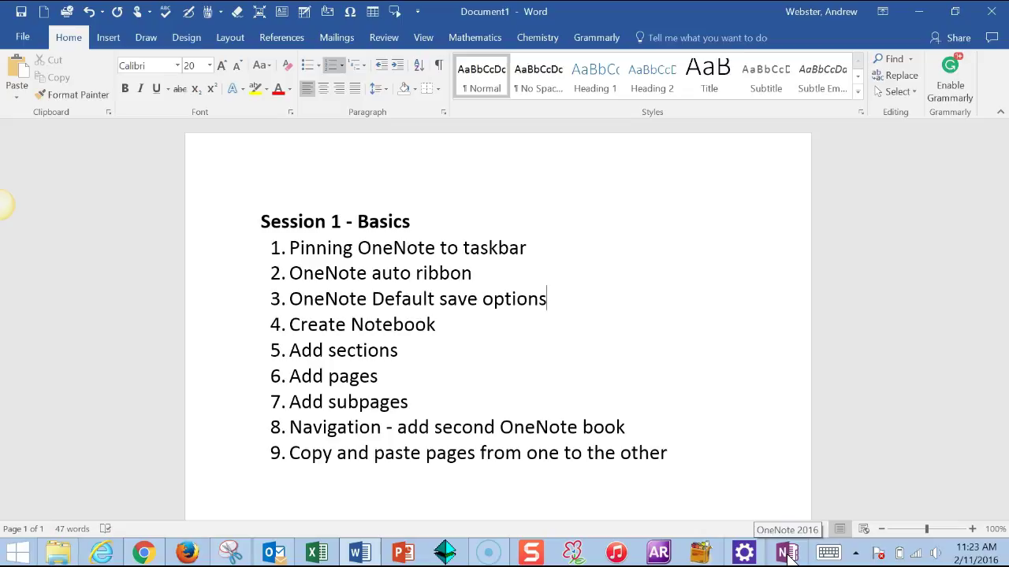
left_click(789, 555)
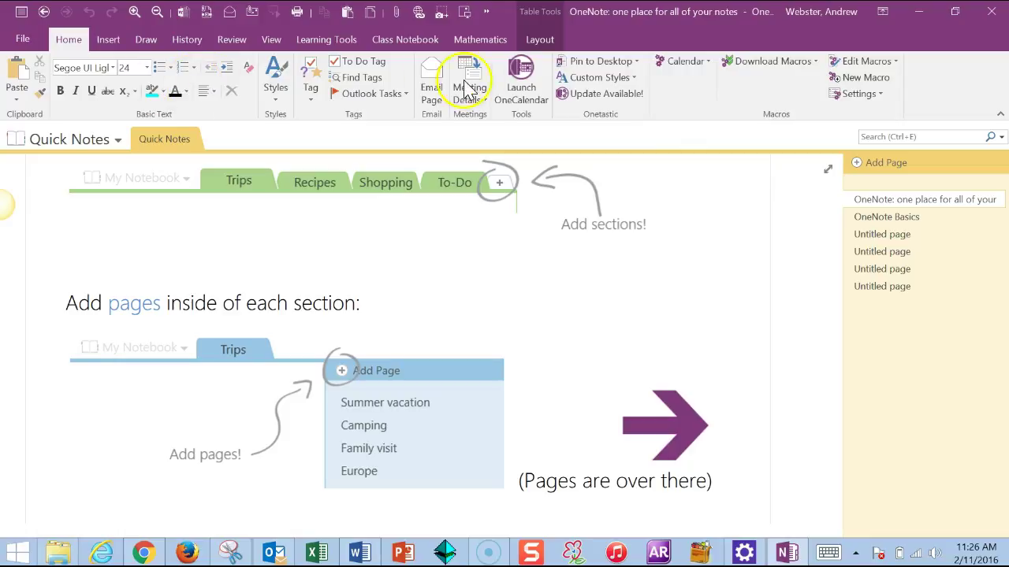
left_click(186, 41)
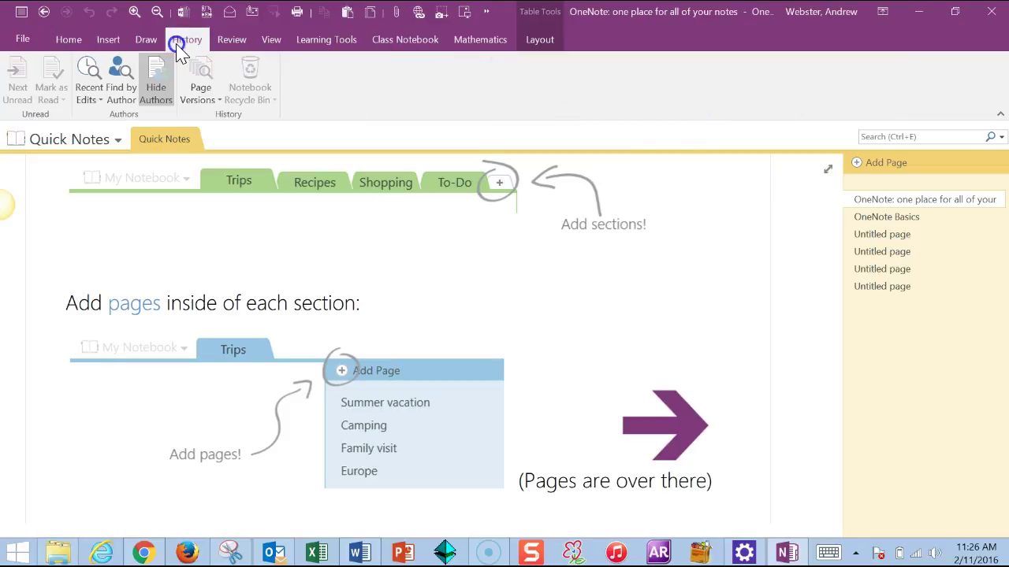
left_click(145, 41)
left_click(105, 39)
left_click(69, 39)
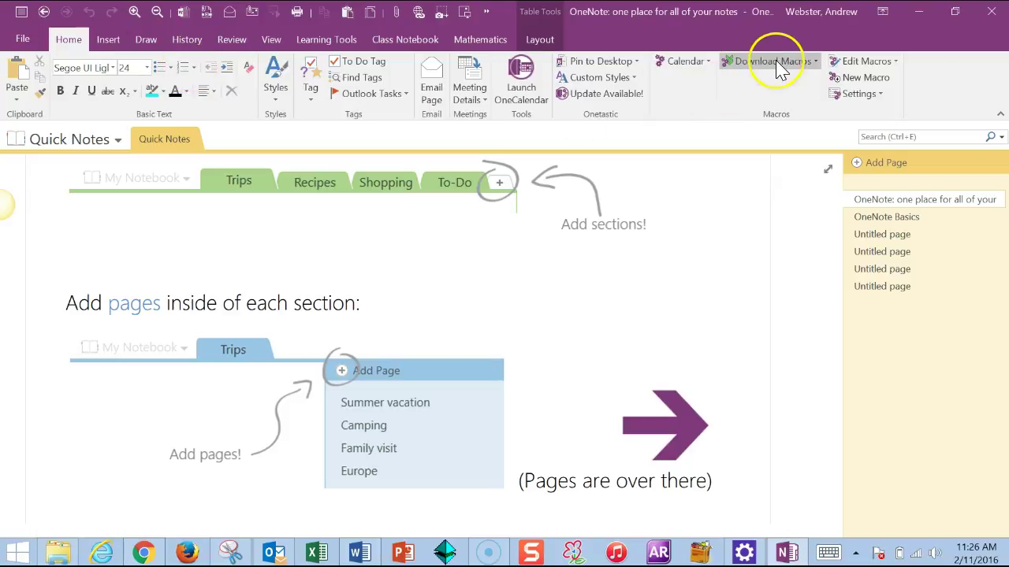
Set the ribbon display to Show Tabs and Commands so the commands stay visible all the time.
left_click(883, 15)
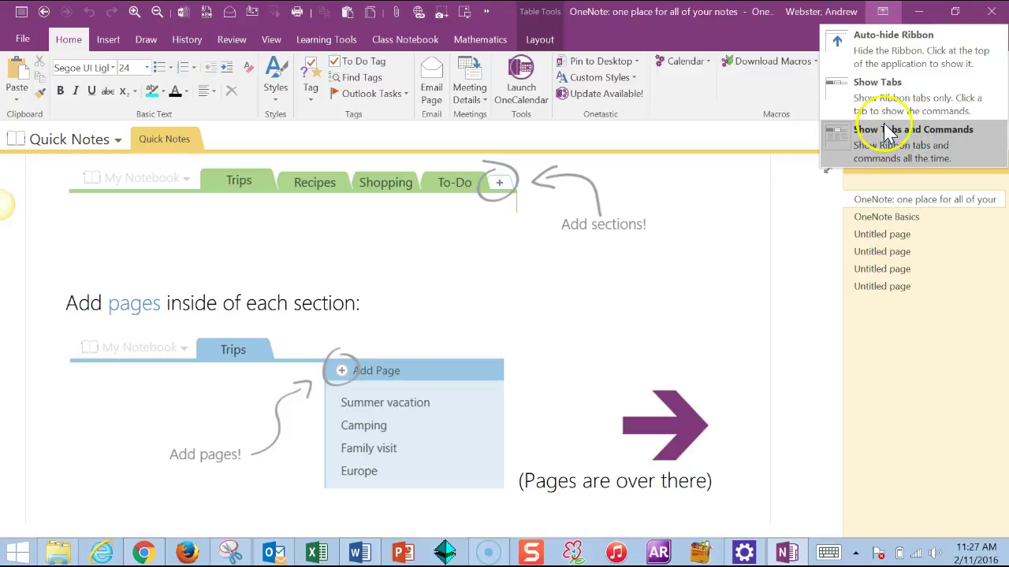
left_click(920, 146)
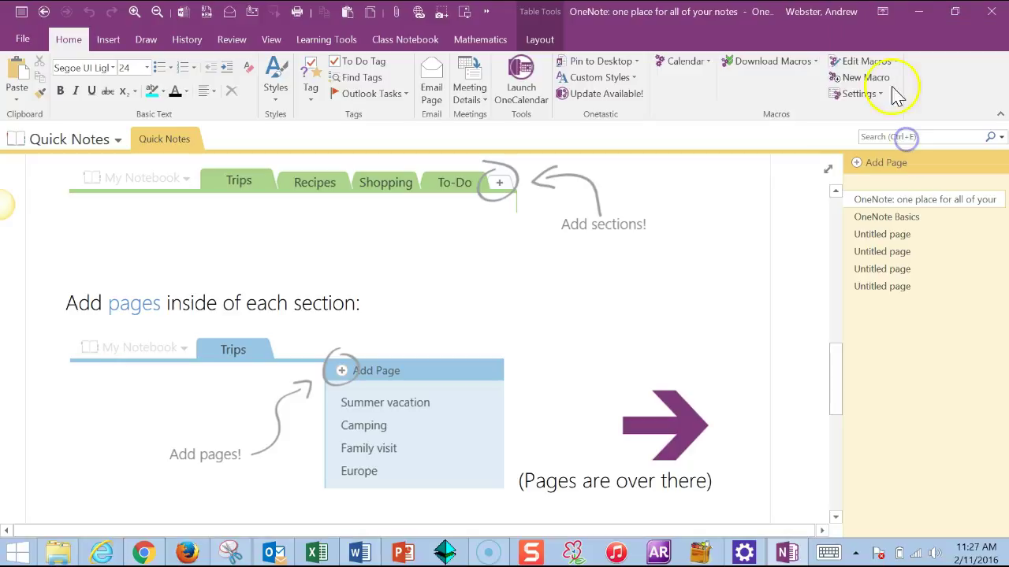
left_click(882, 13)
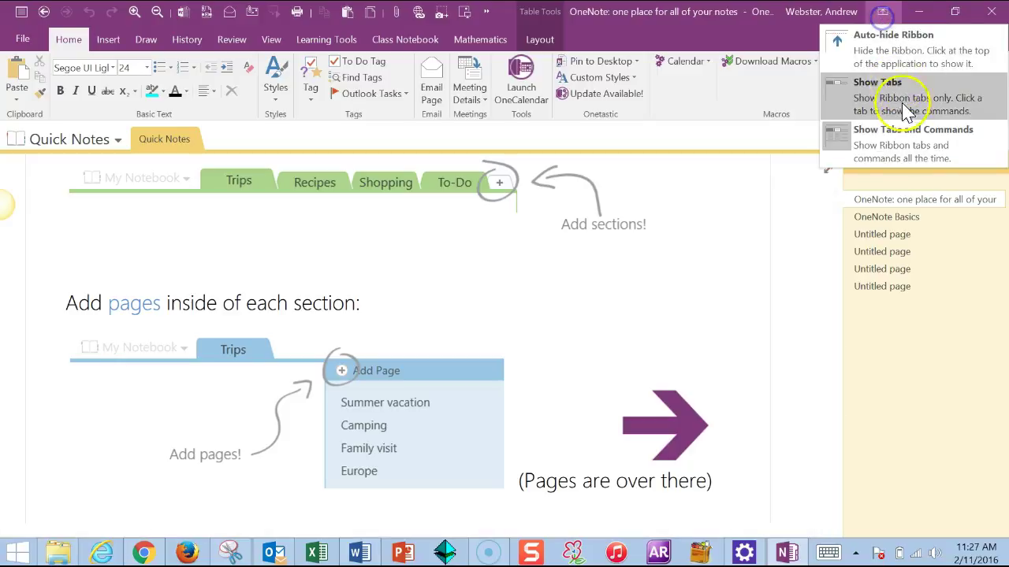
left_click(750, 87)
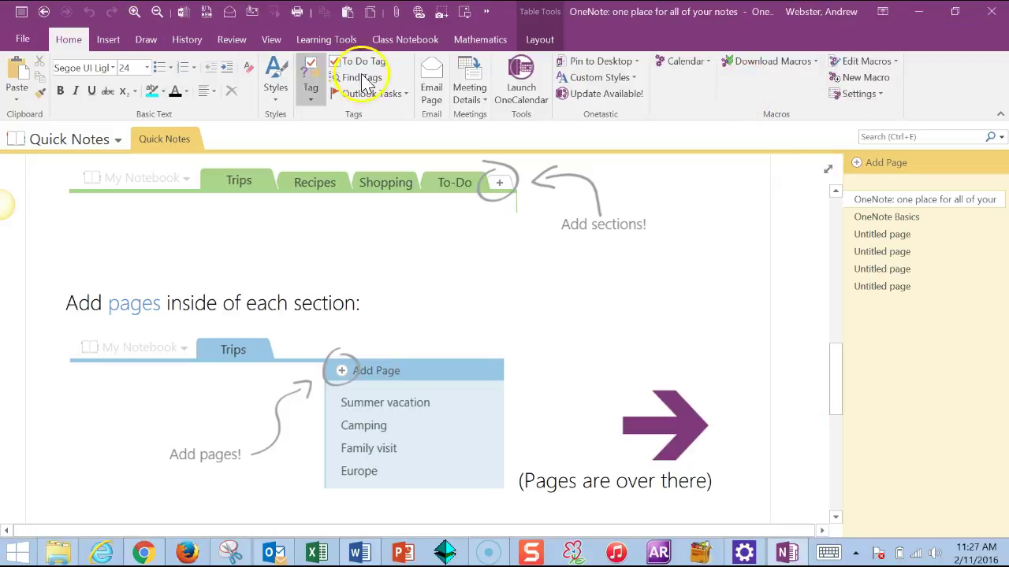
left_click(109, 39)
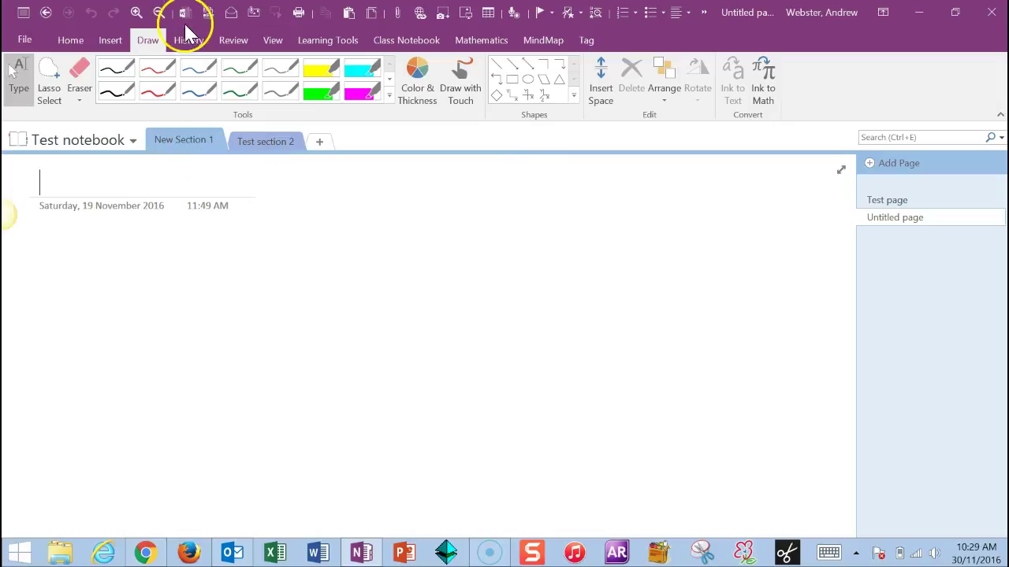
Create a notebook named "8 English" in the OneDrive Notebooks folder without sharing it with anyone.
left_click(30, 40)
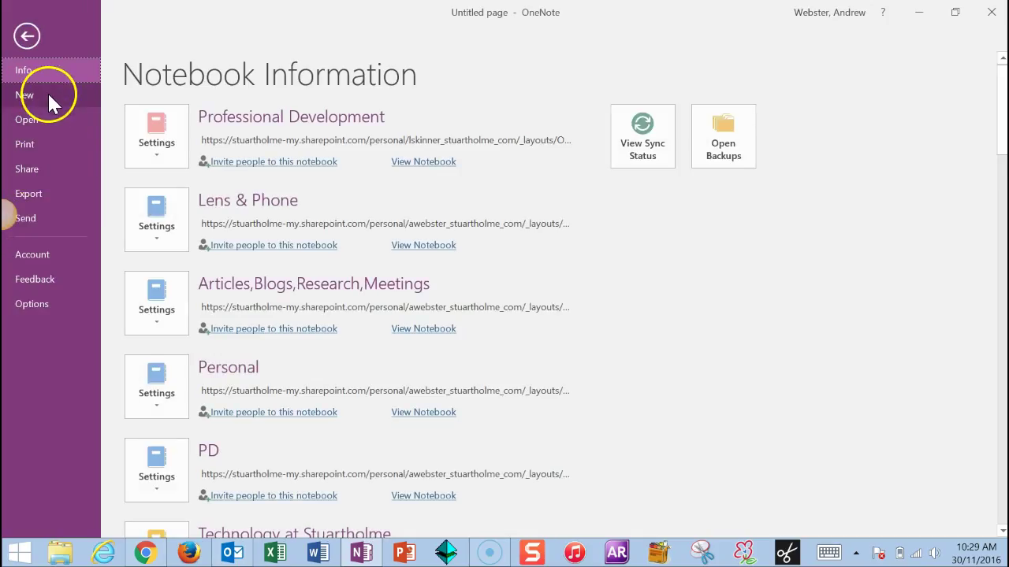
left_click(24, 94)
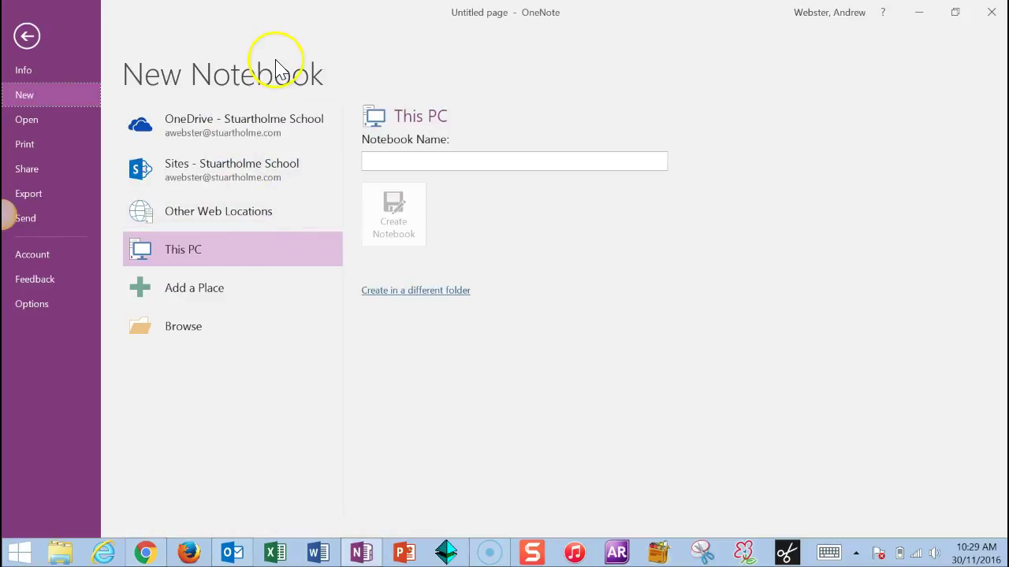
left_click(252, 135)
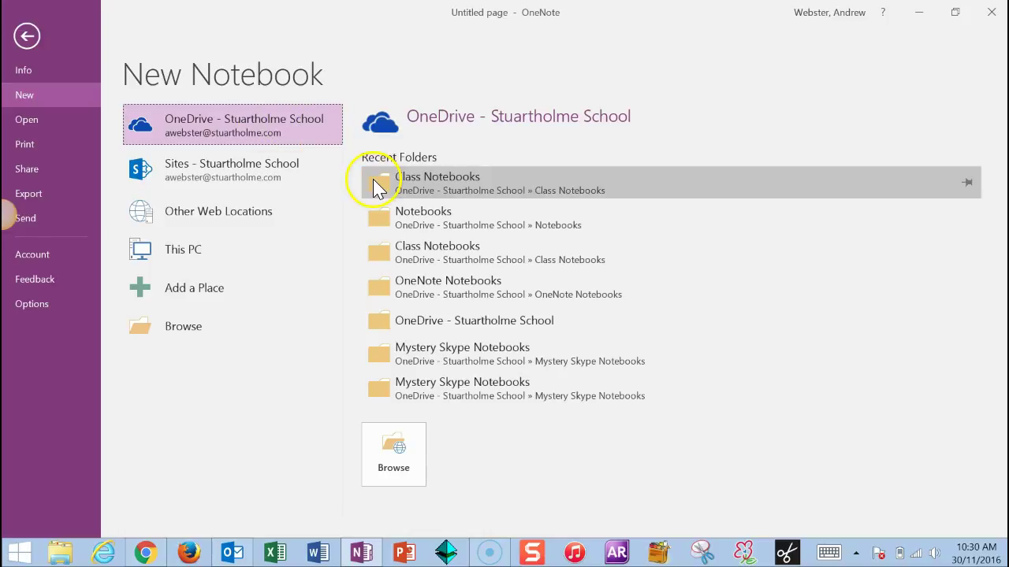
left_click(472, 220)
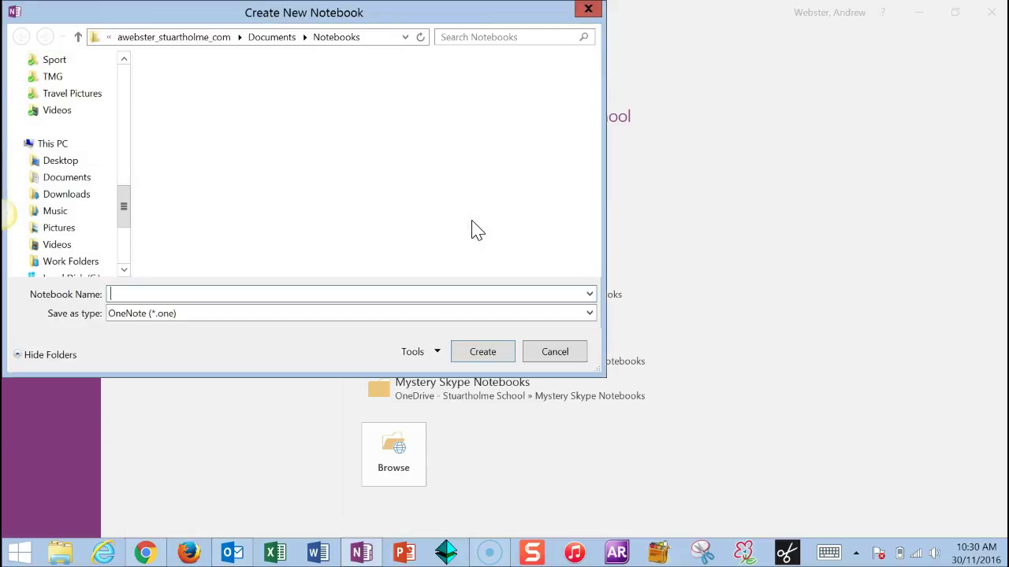
left_click(247, 293)
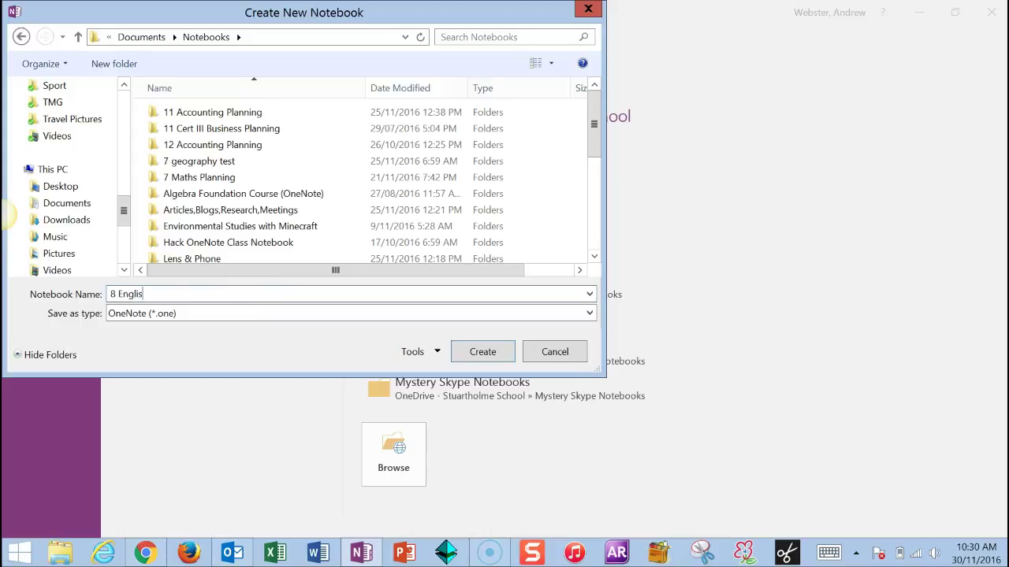
left_click(480, 351)
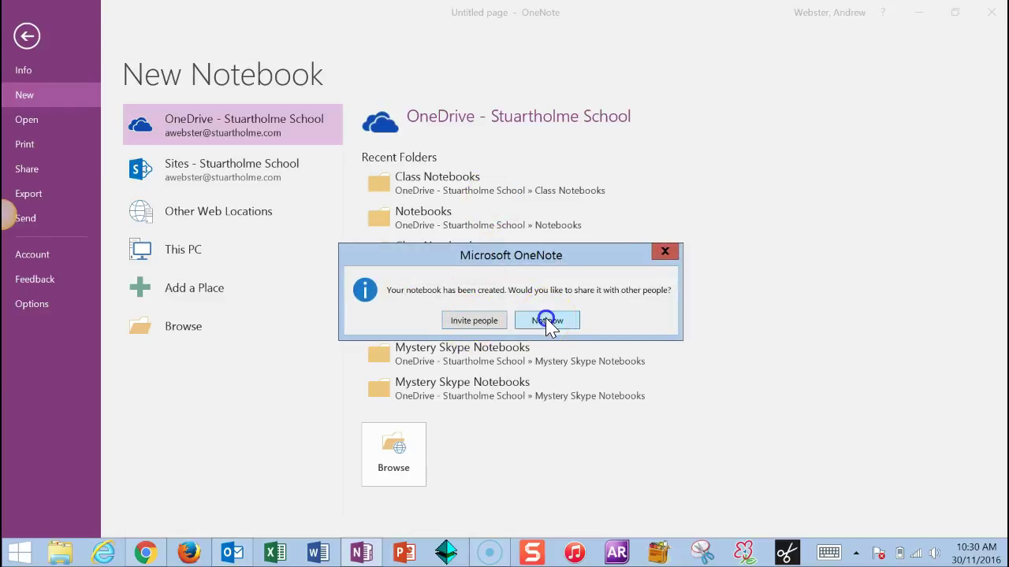
left_click(547, 321)
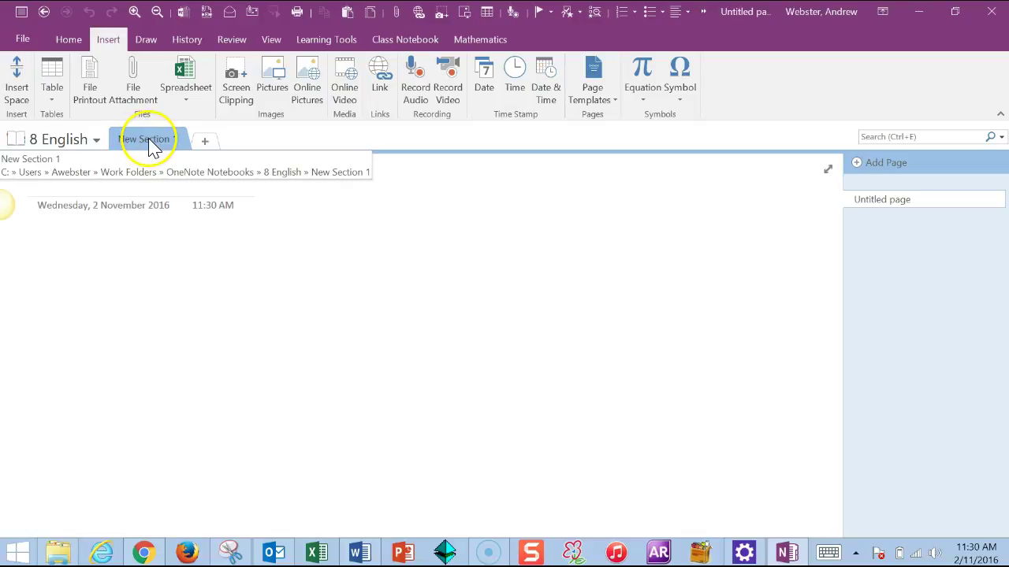
Rename the first section of the 8 English notebook as "Term 1 - Shakespeare".
double_click(157, 138)
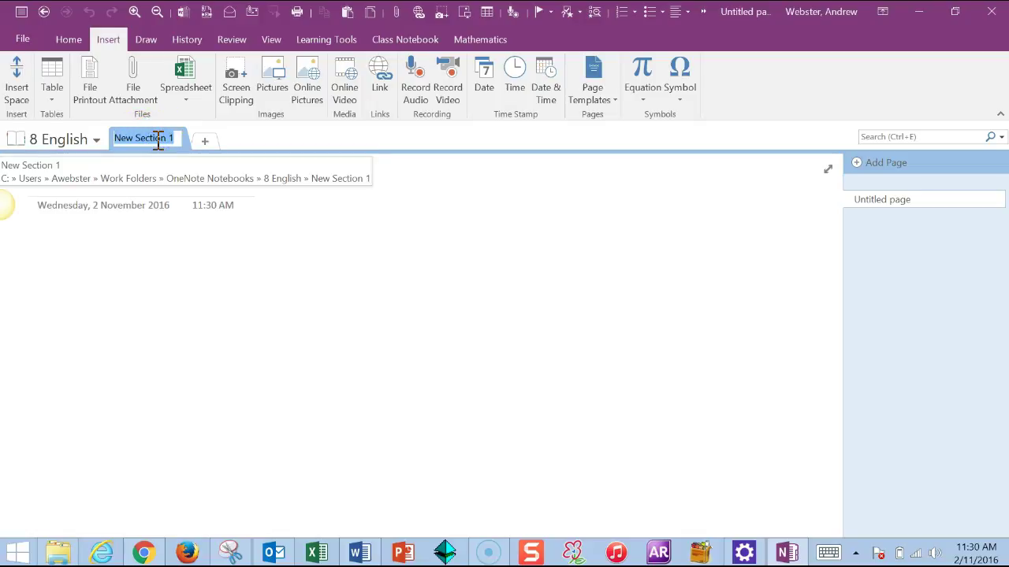
type("T")
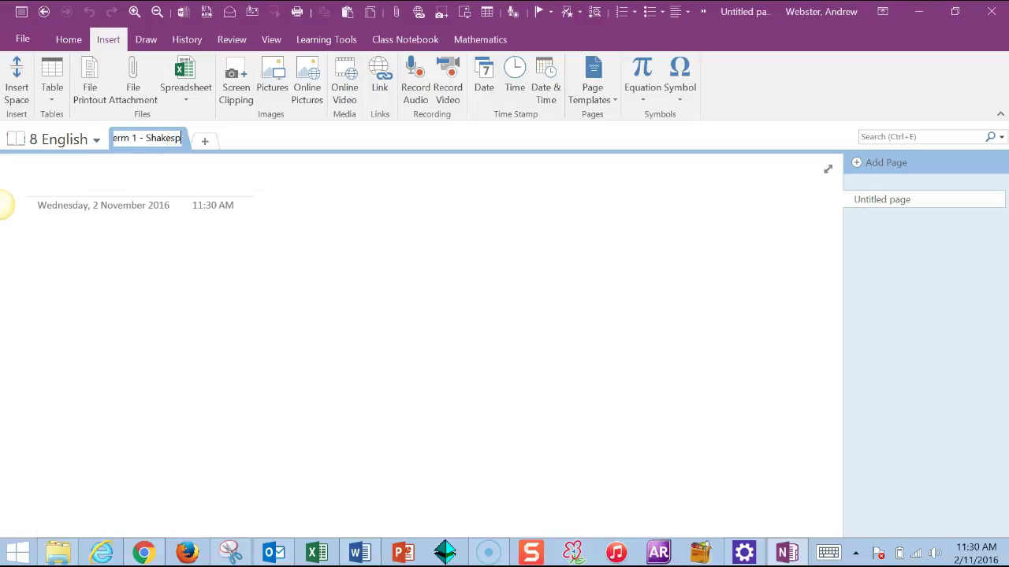
type("erm 1 - Shakespeare")
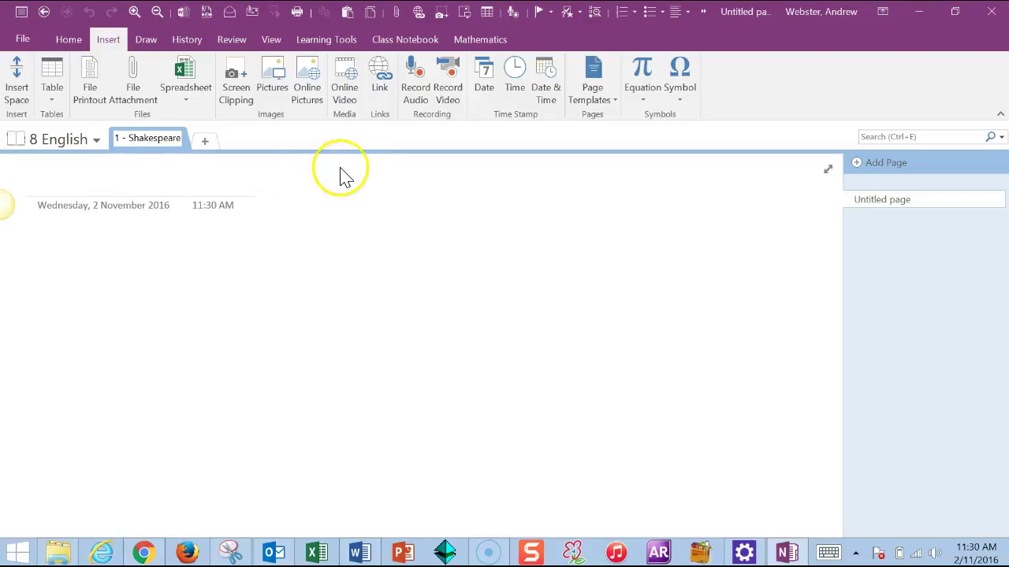
left_click(306, 205)
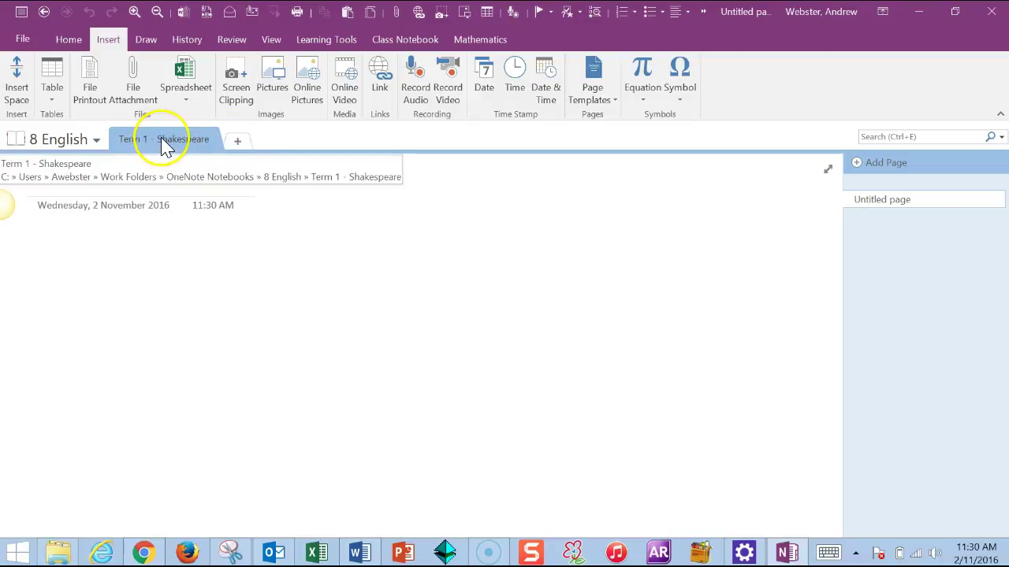
Add two more sections to the notebook, named "Term 2 -" and "Term 3".
left_click(239, 144)
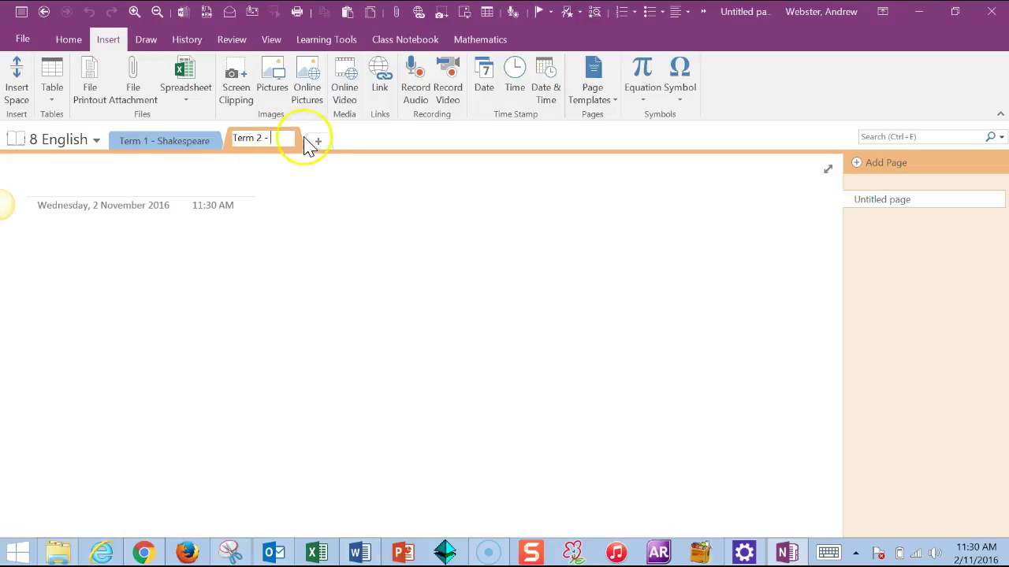
left_click(335, 183)
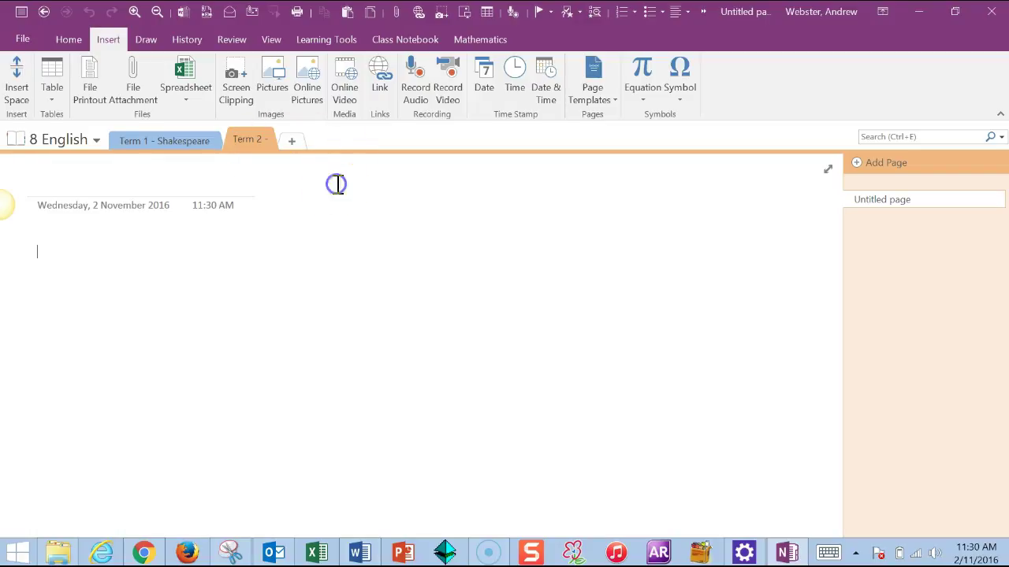
left_click(293, 144)
type("Term 3")
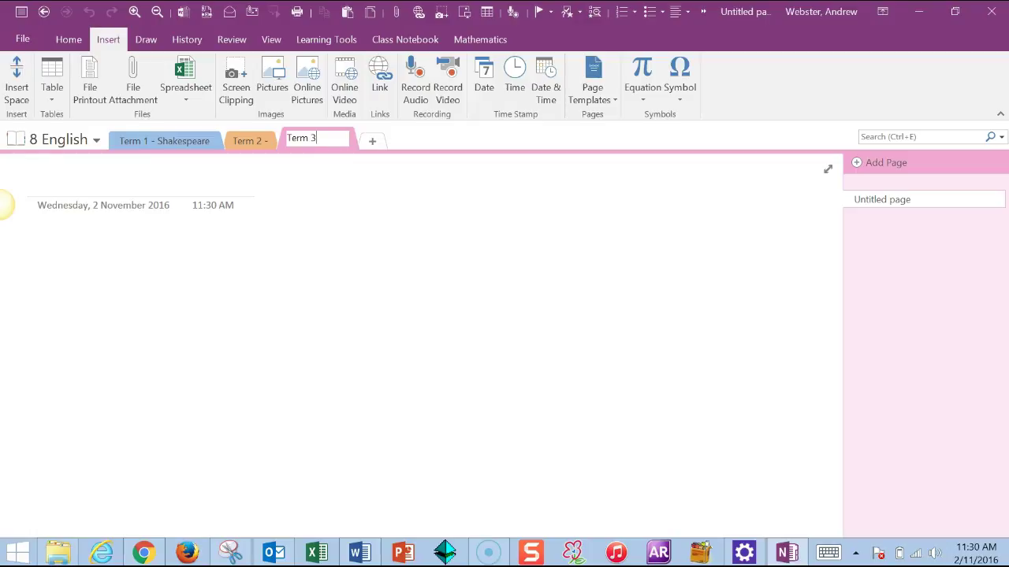
left_click(341, 178)
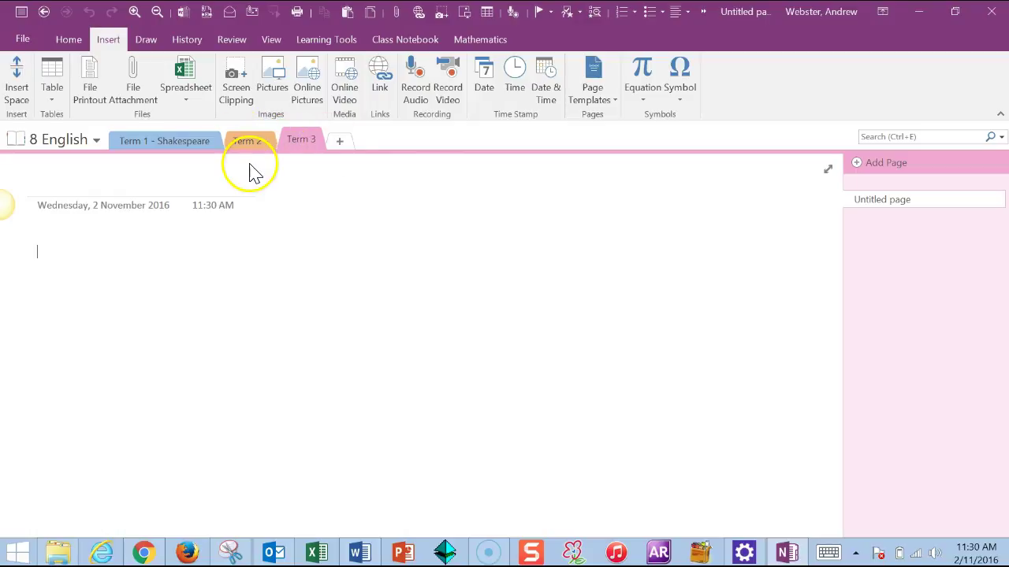
Title the untitled page in the Term 1 - Shakespeare section "Lesson 1 - Introduction".
left_click(179, 142)
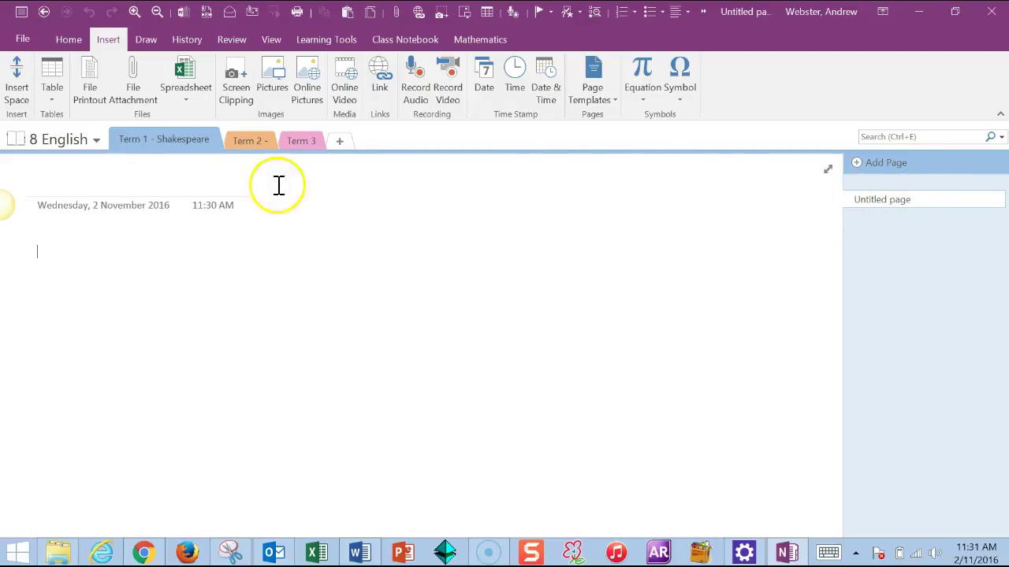
left_click(60, 183)
left_click(43, 184)
left_click(47, 187)
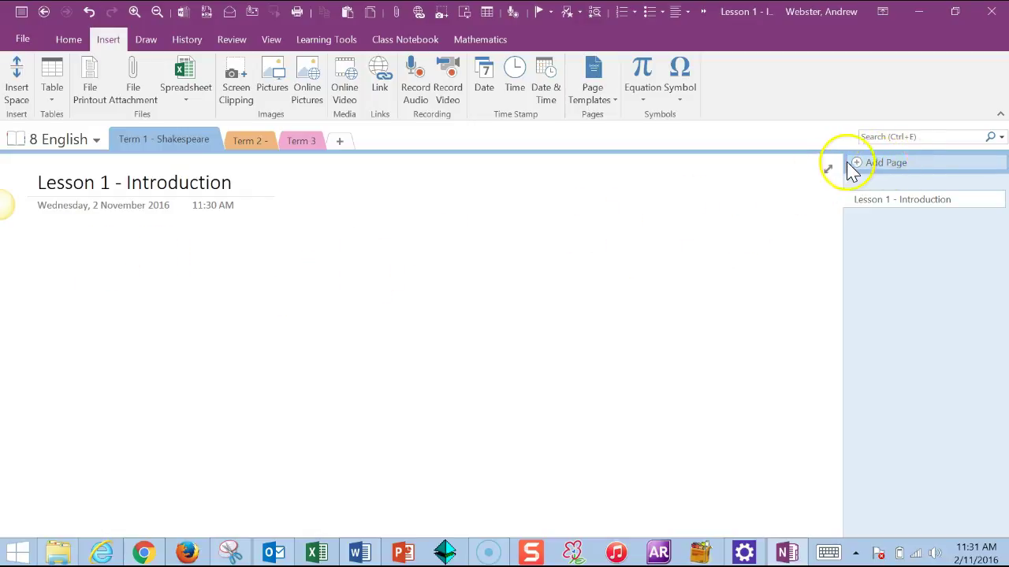
Add two pages to the Term 1 - Shakespeare section, titled "Lesson 2 - fhfhfh" and "Lesson 3 - fgf".
left_click(920, 169)
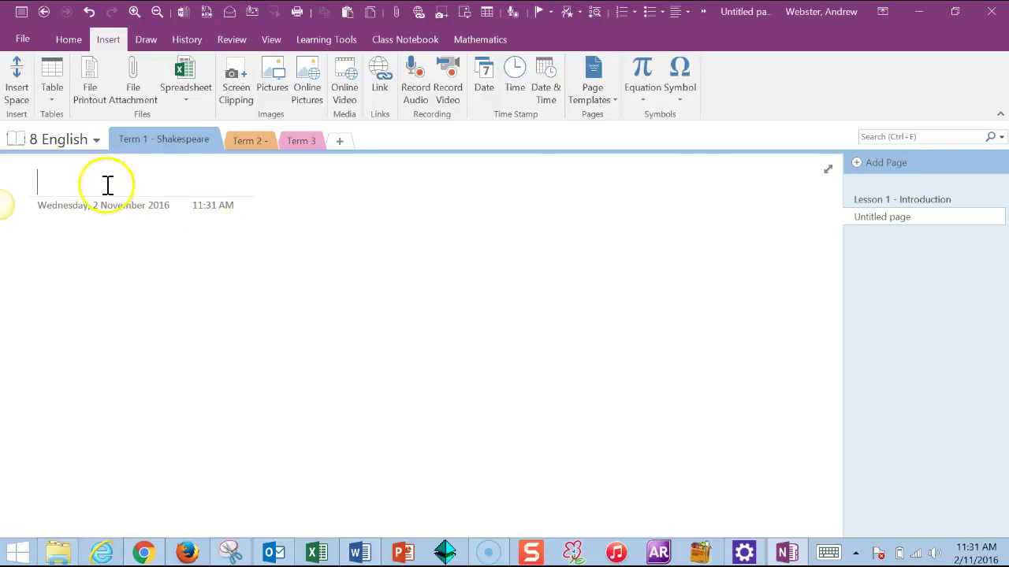
type("Lesson 2 - fhfhfh")
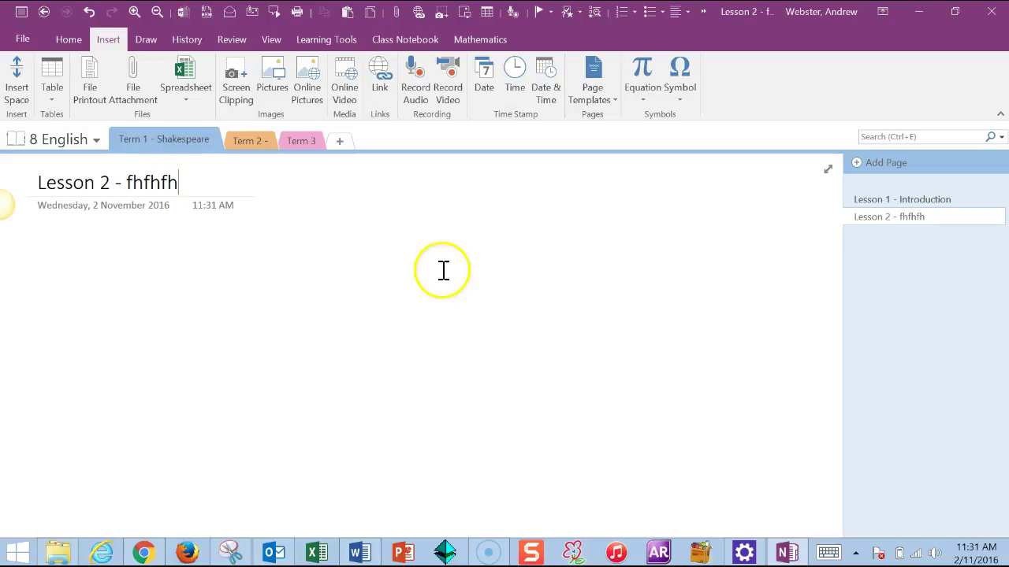
left_click(857, 164)
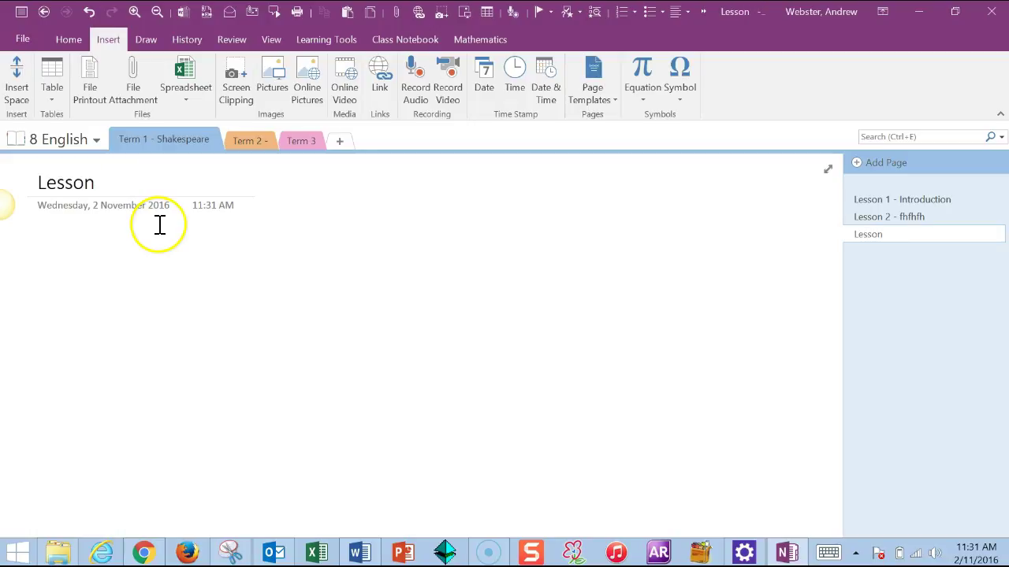
type("Lesson 3 - fgf")
left_click(349, 248)
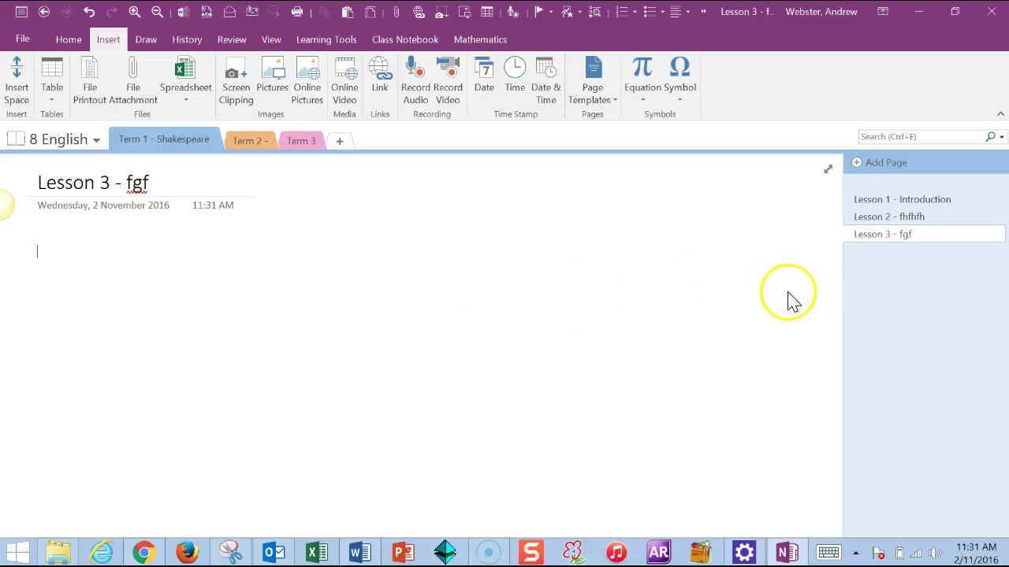
Make the Lesson 3 - fgf page a subpage of the Lesson 2 page.
right_click(901, 240)
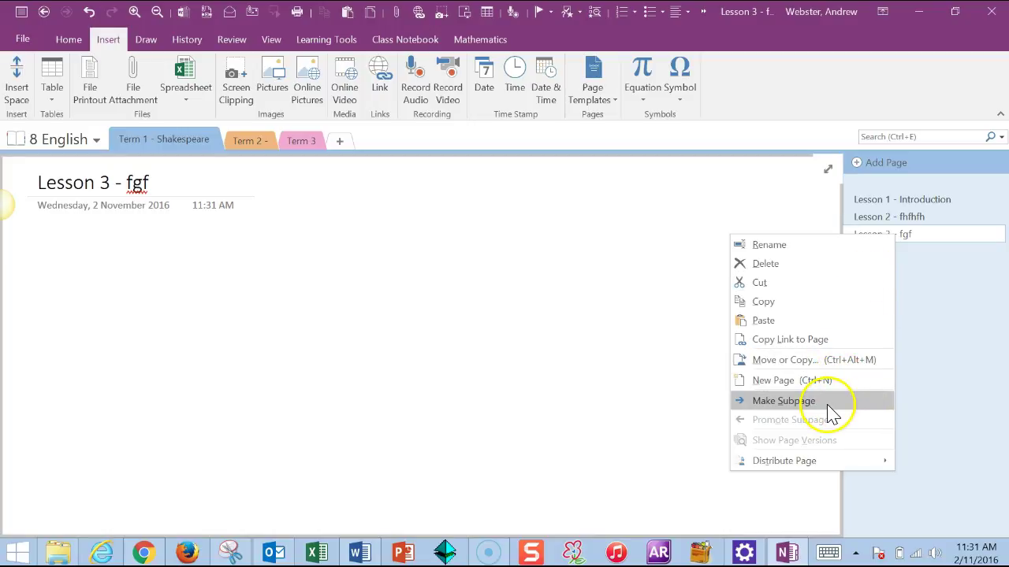
left_click(802, 404)
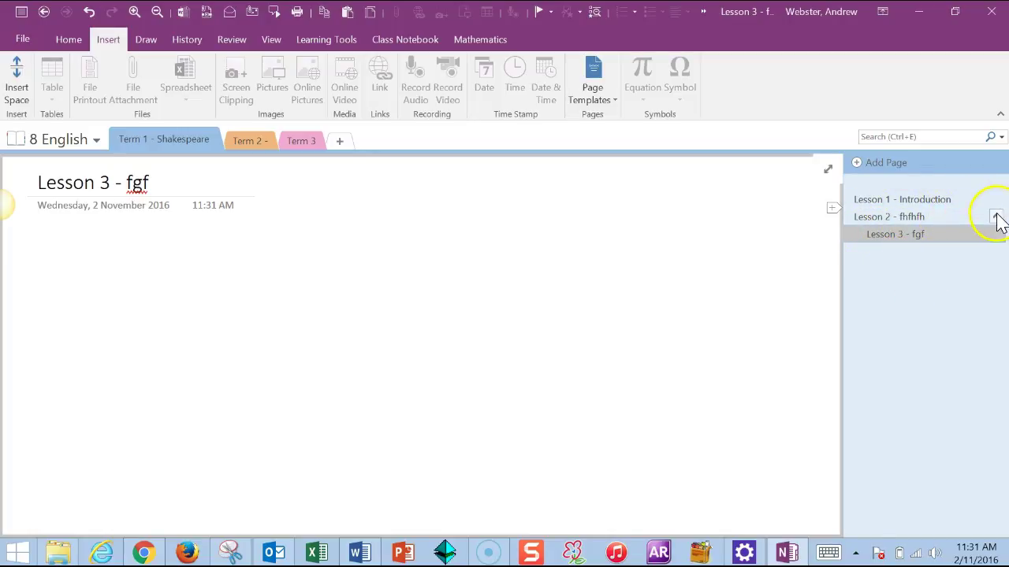
Collapse the subpages under the Lesson 2 - fhfhfh page, open that page, and expand its subpages again.
left_click(995, 218)
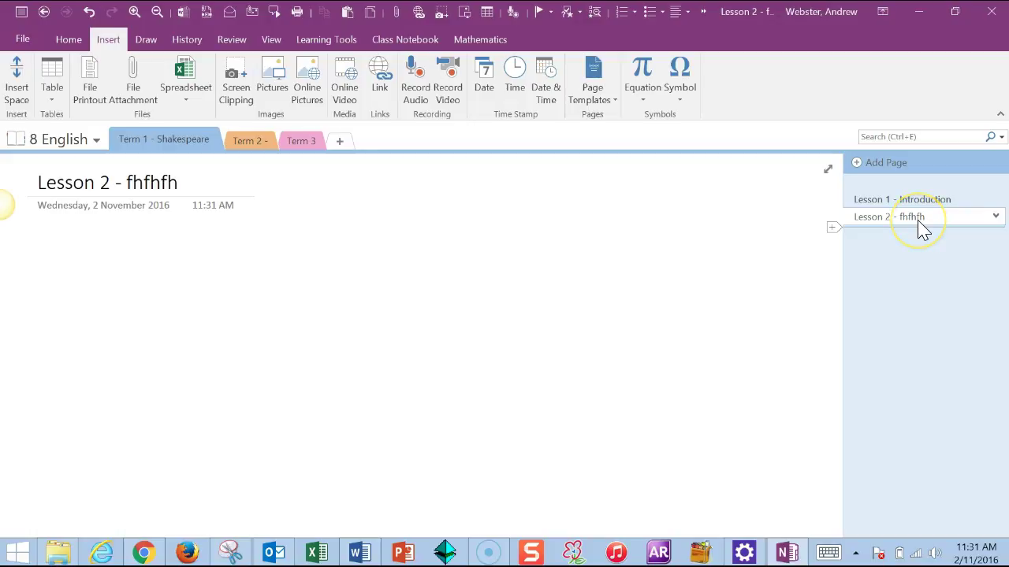
left_click(943, 221)
left_click(994, 218)
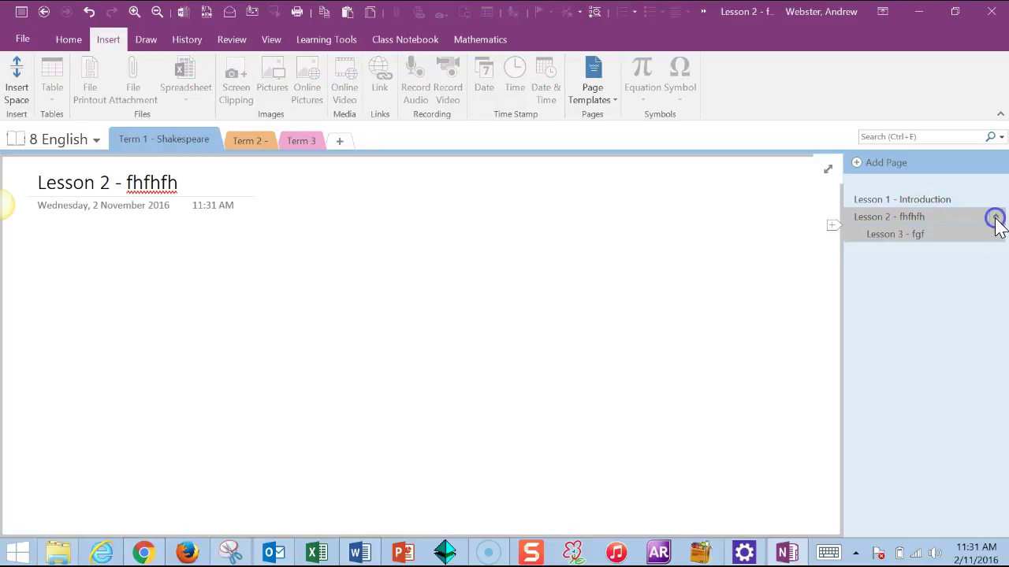
left_click(677, 265)
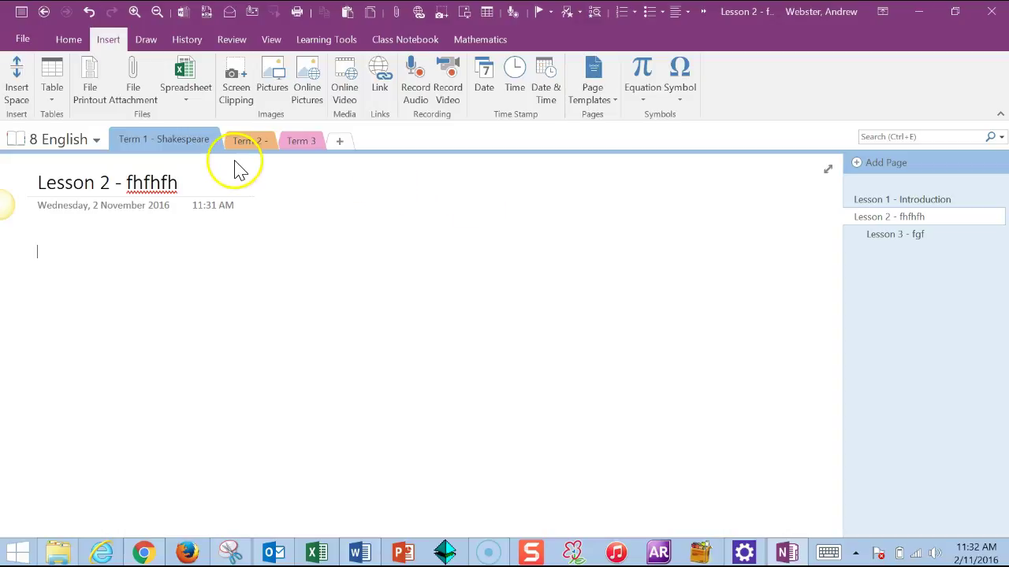
Create a new notebook named "7 Geography" on This PC, keeping the default name for its first section.
left_click(25, 41)
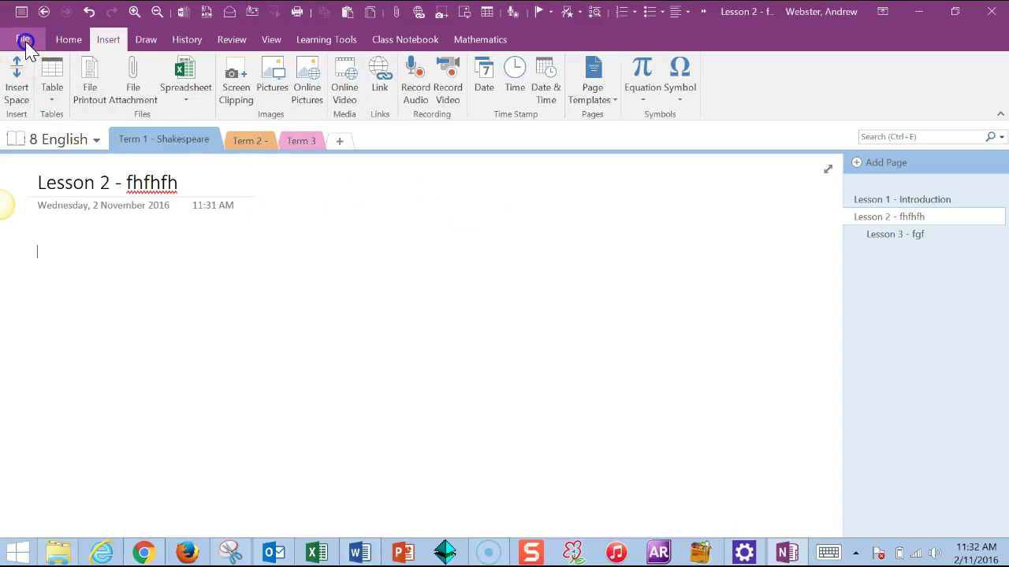
left_click(37, 96)
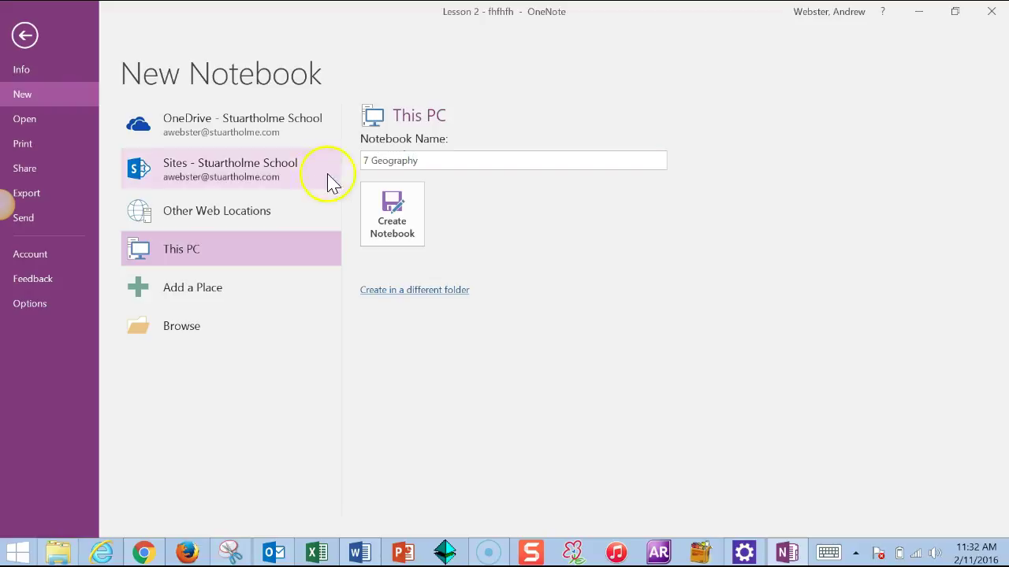
left_click(420, 229)
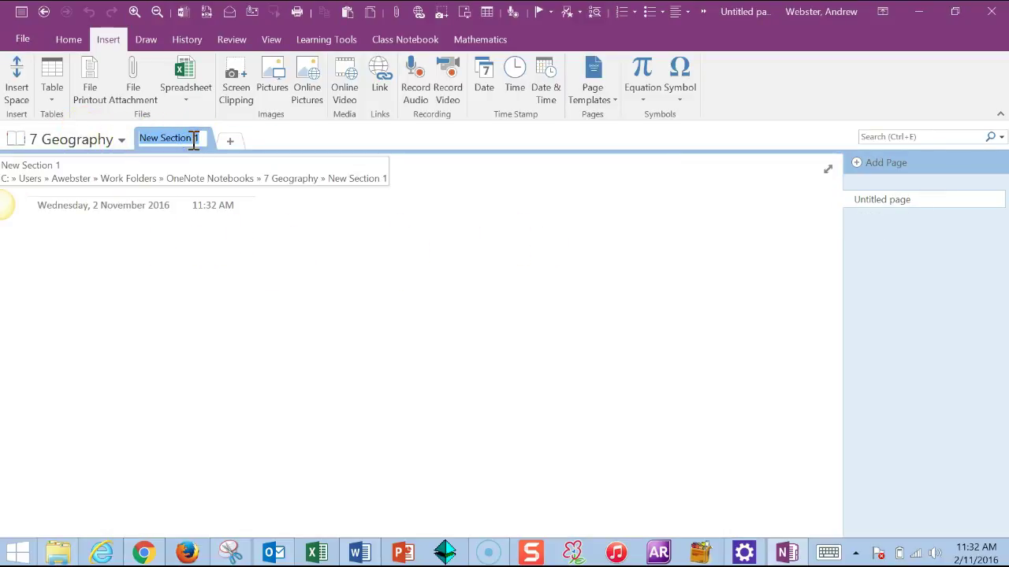
key("Return")
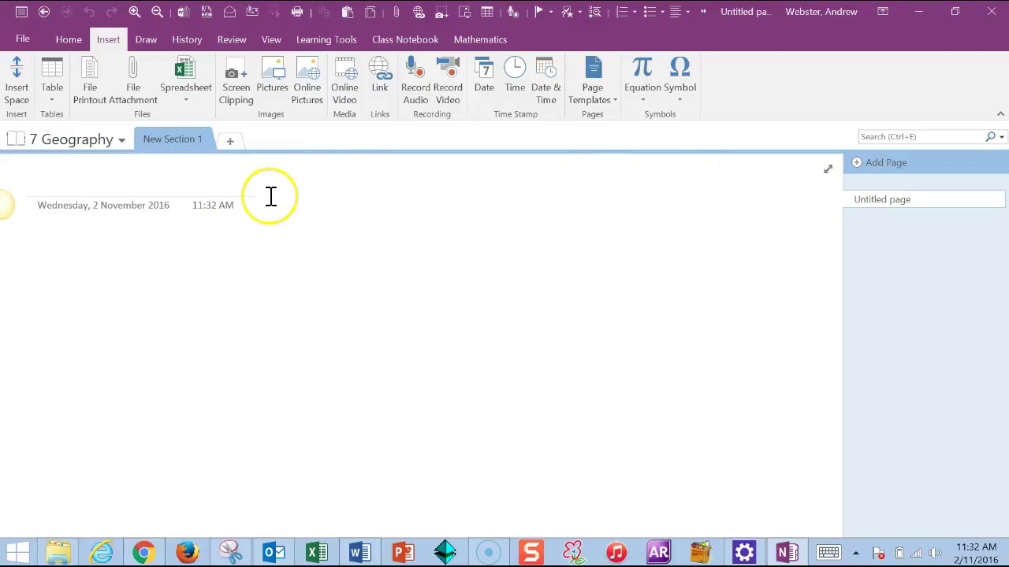
Look through the list of open notebooks and switch back to the 8 English notebook.
left_click(122, 147)
scroll(149, 311, "up", 3)
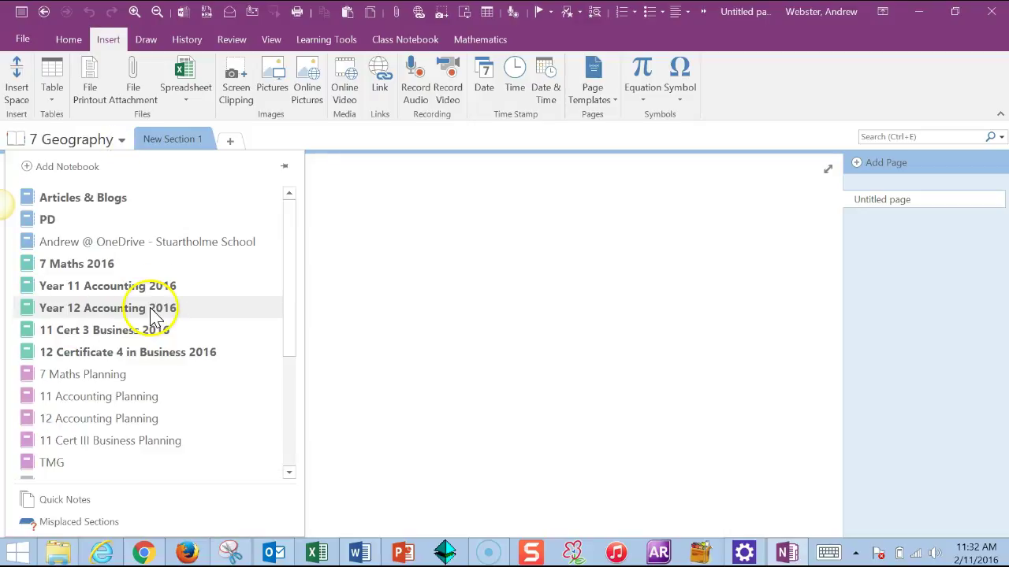
scroll(156, 314, "down", 3)
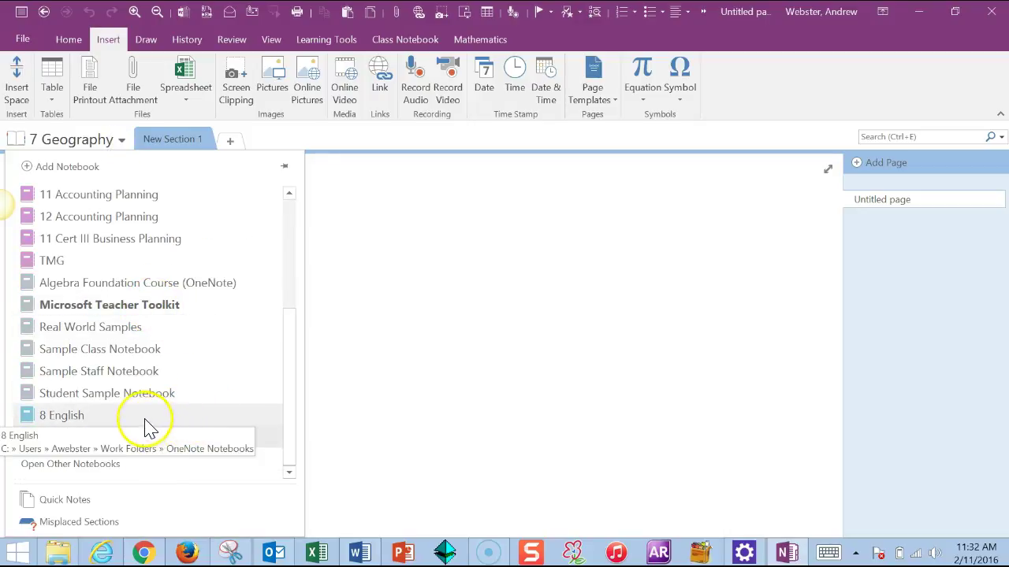
left_click(237, 429)
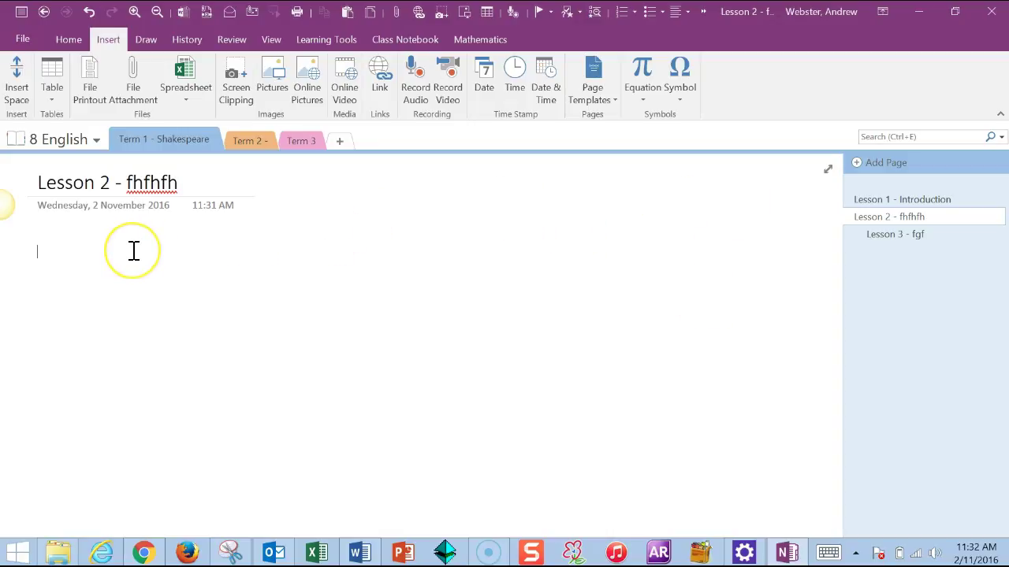
left_click(158, 264)
left_click(163, 263)
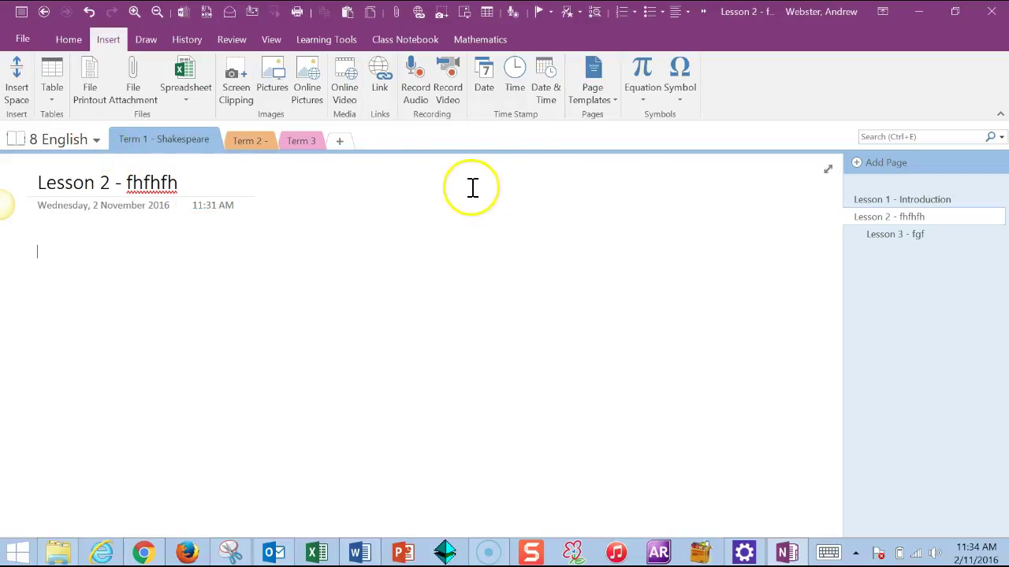
Review the list of open notebooks down to the 8 English and 7 Geography entries, and close the list.
left_click(95, 142)
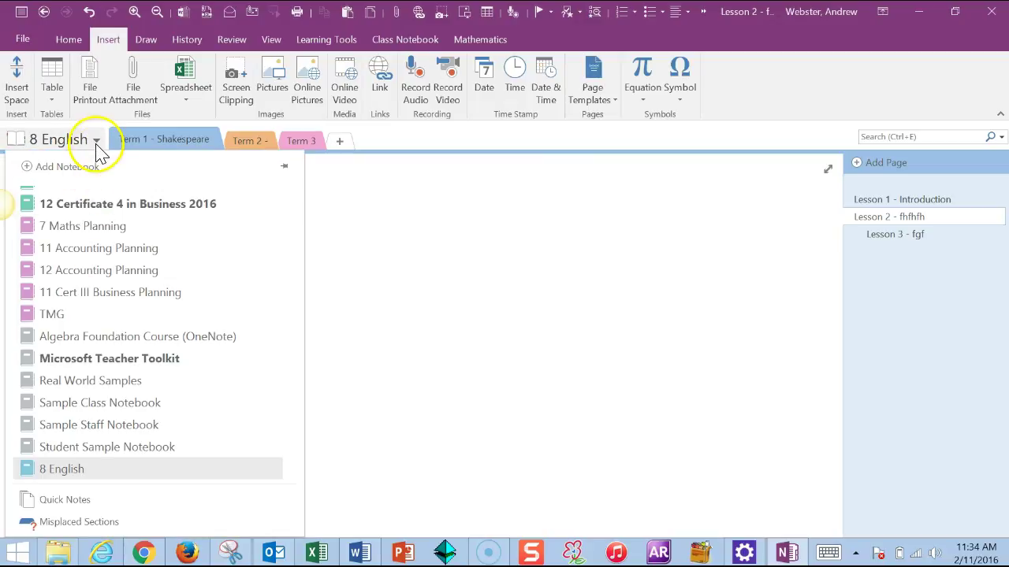
left_click(96, 141)
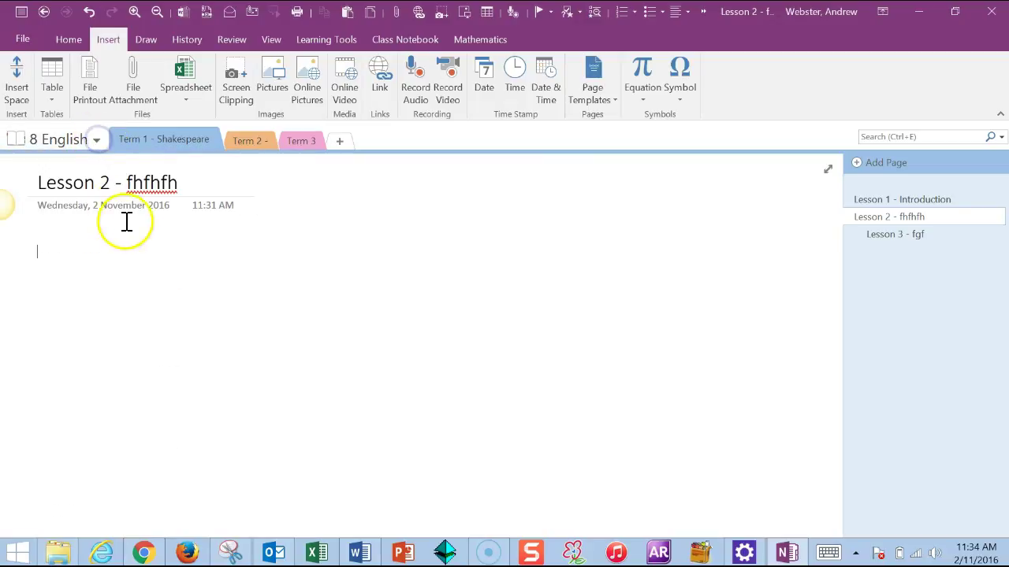
left_click(96, 140)
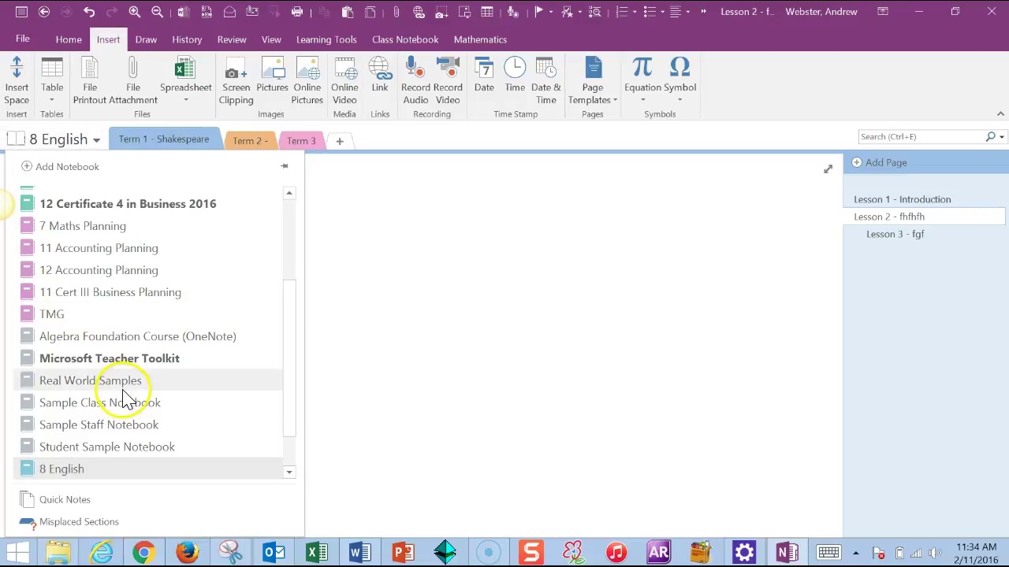
scroll(122, 377, "down", 2)
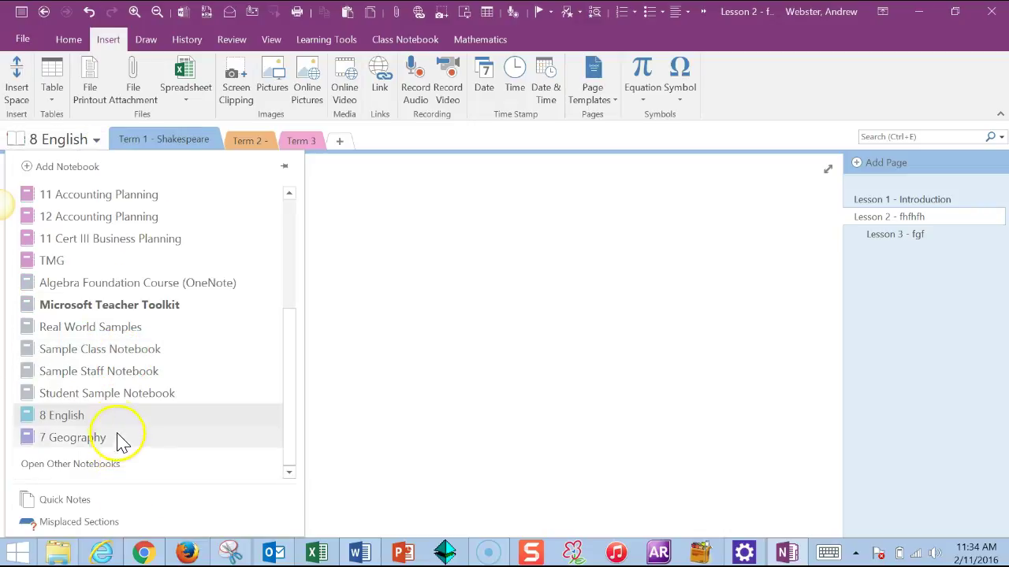
left_click(95, 141)
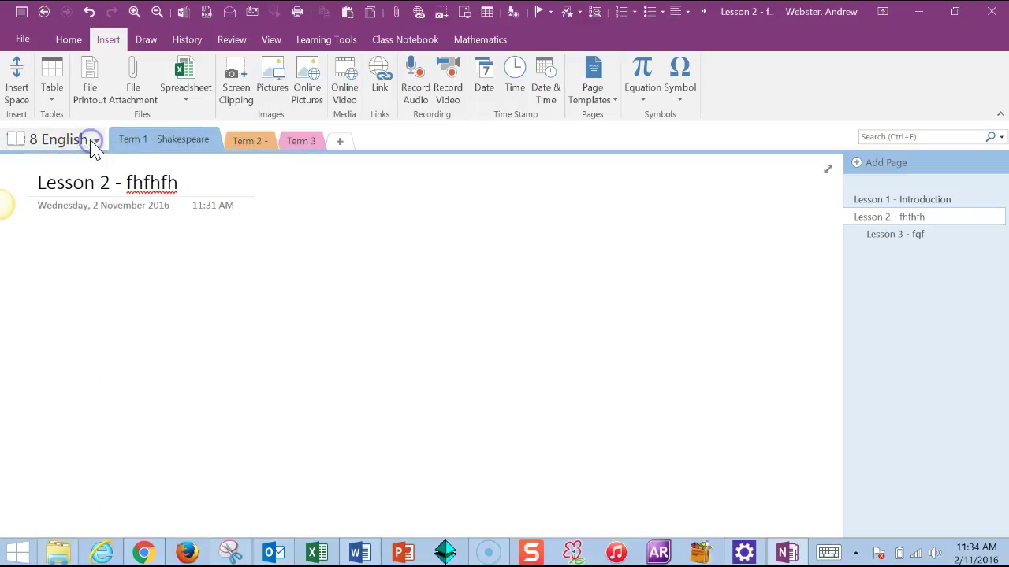
left_click(93, 147)
left_click(102, 180)
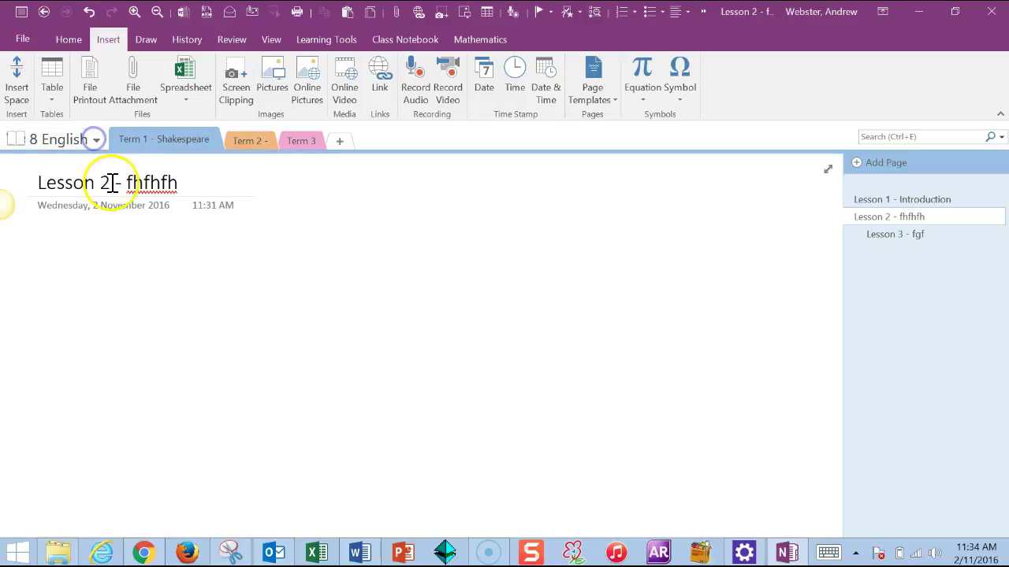
Pin the notebook list open beside the page and unpin it again.
left_click(95, 141)
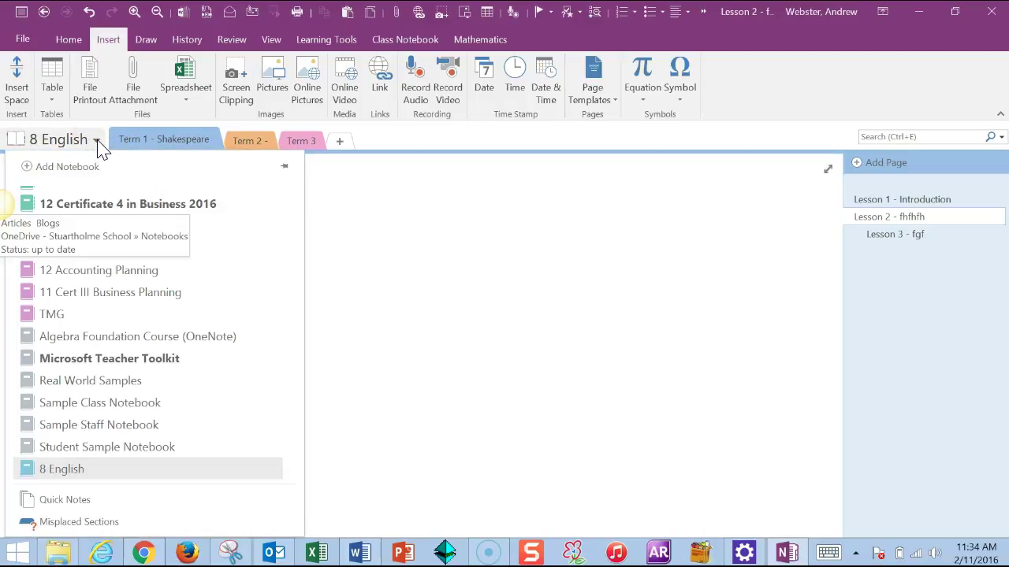
left_click(285, 167)
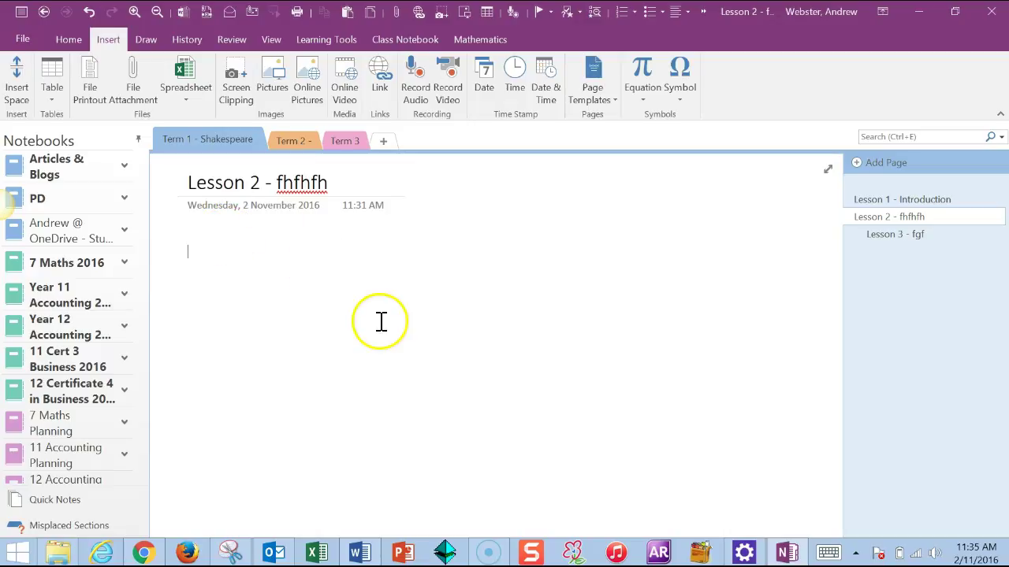
left_click(138, 142)
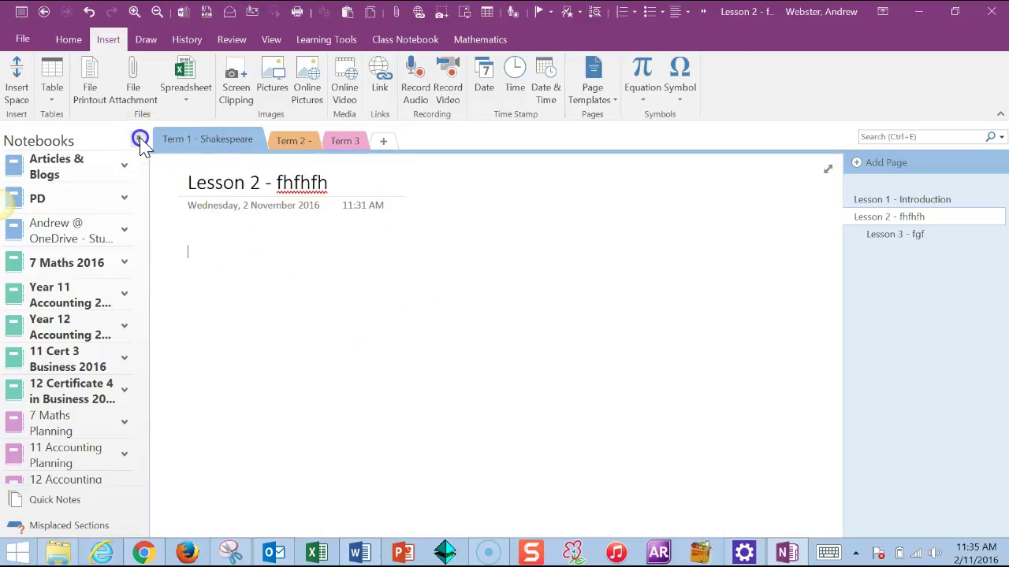